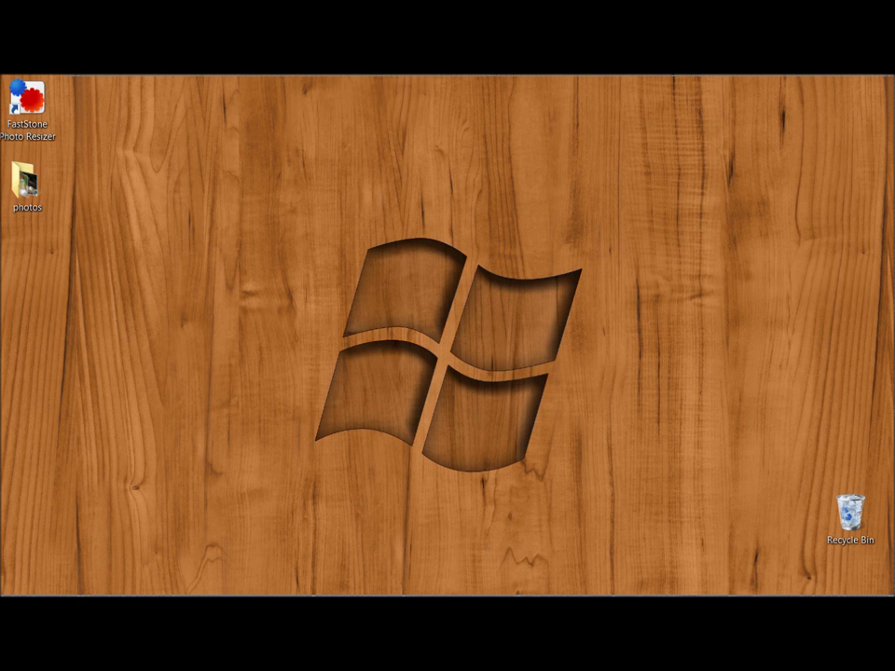
Open the FastStone Photo Resizer product page in the browser, then minimise the browser
{"action": "key", "text": "alt+Tab"}
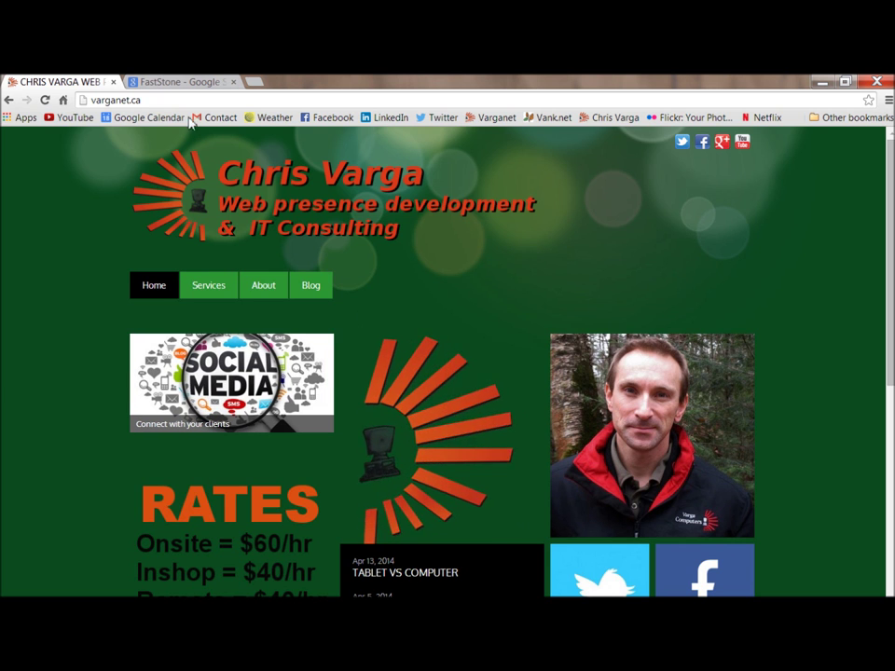
{"action": "left_click", "coordinate": [183, 83]}
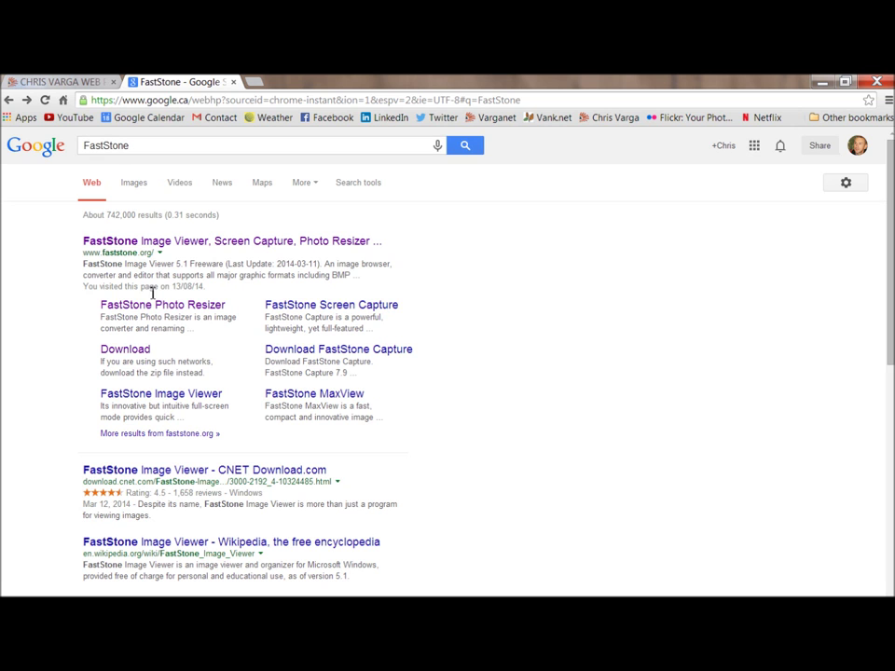
{"action": "left_click", "coordinate": [213, 310]}
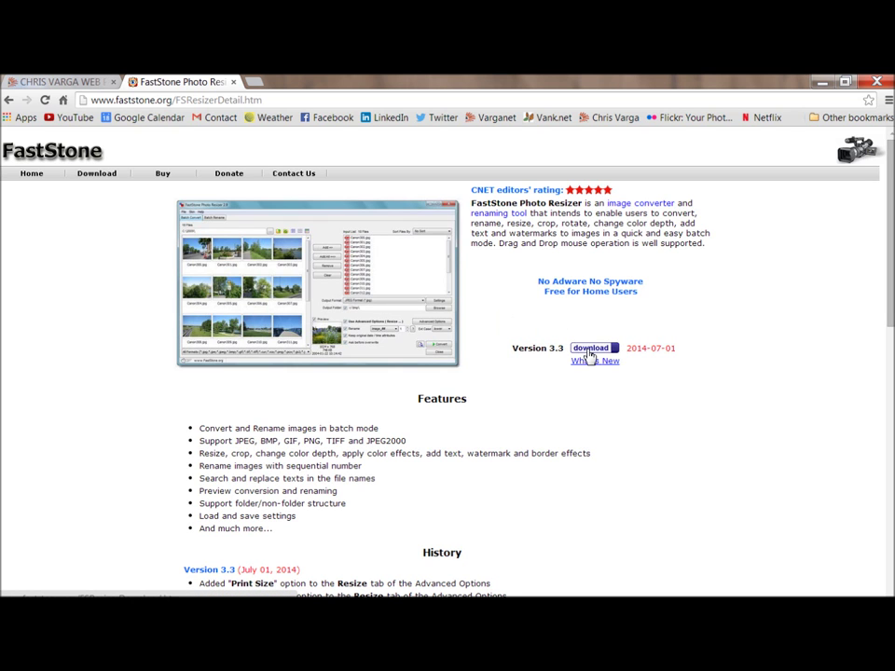
{"action": "left_click", "coordinate": [821, 82]}
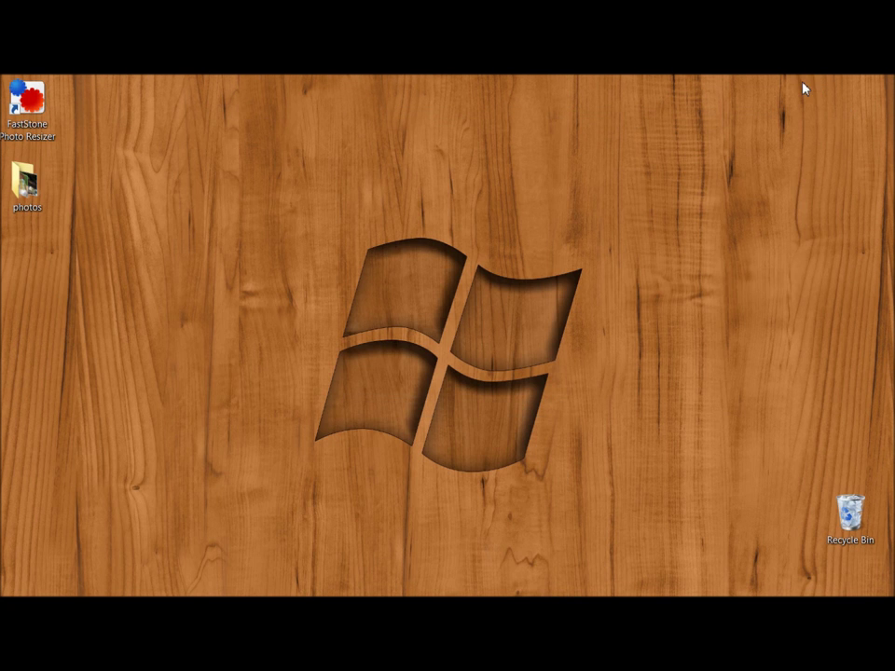
Launch FastStone Photo Resizer and keep the Desktop photos folder as the source
{"action": "double_click", "coordinate": [31, 108]}
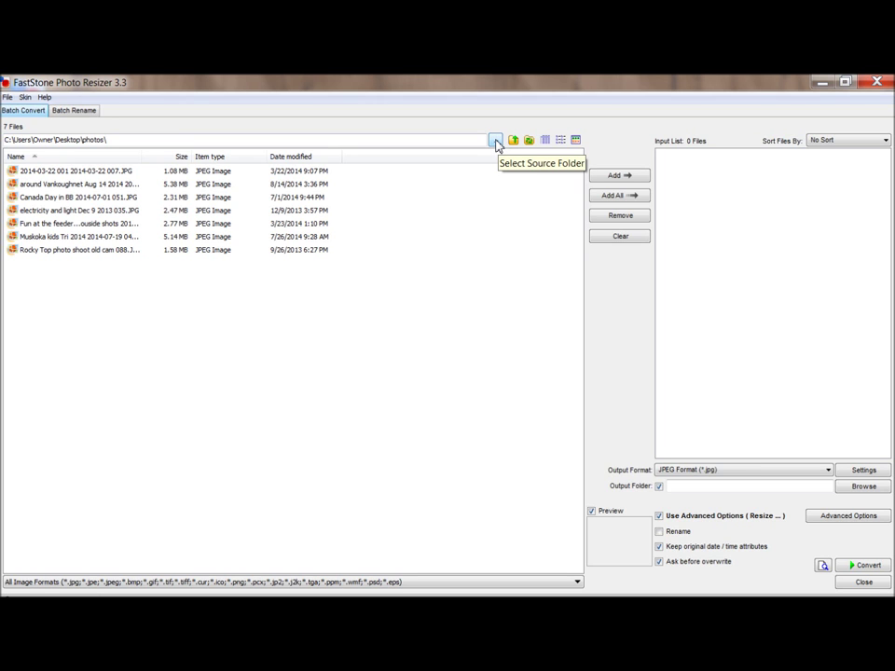
{"action": "left_click", "coordinate": [496, 142]}
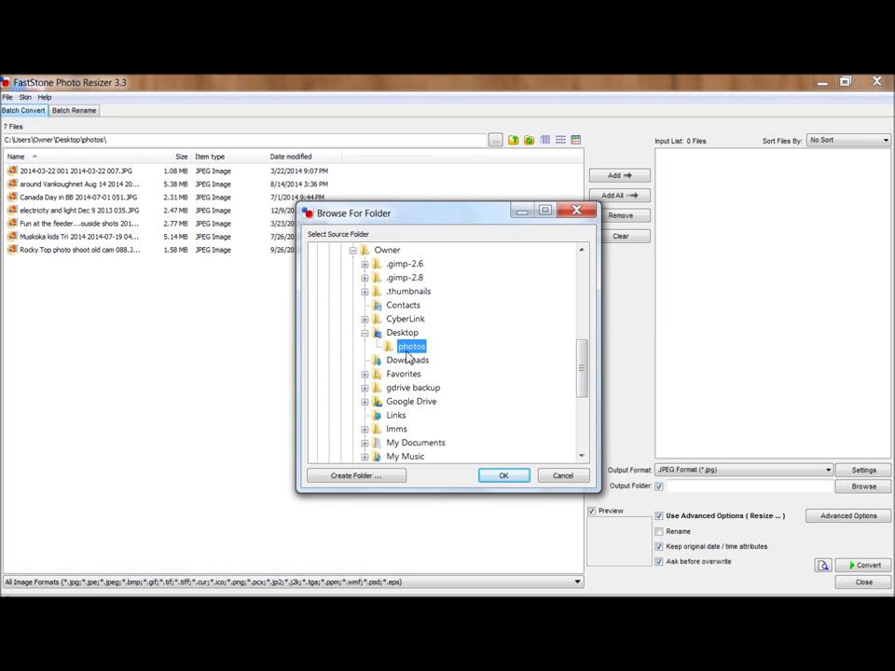
{"action": "left_click", "coordinate": [565, 477]}
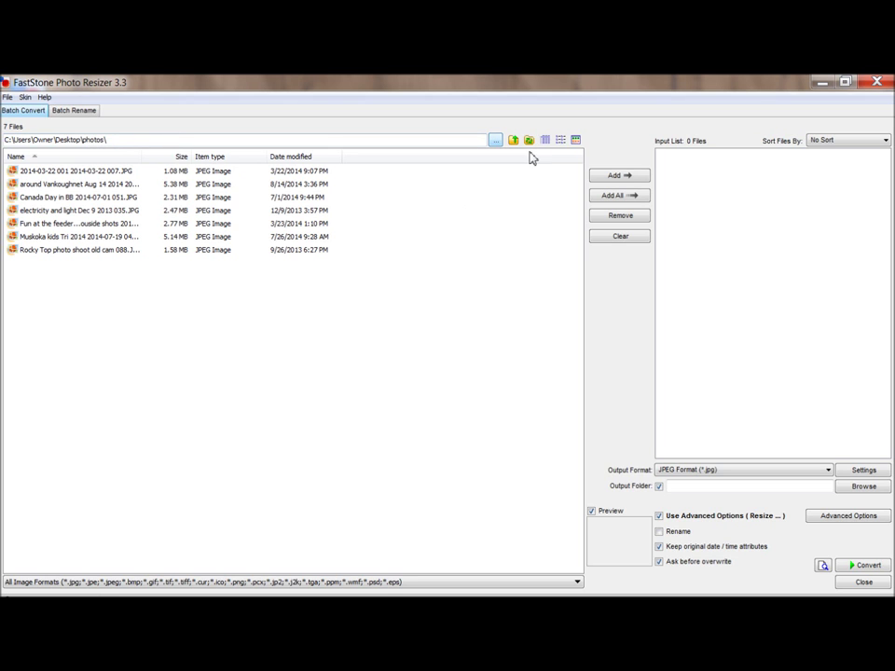
Show the photos as thumbnails, select all seven, and add them to the input list
{"action": "left_click", "coordinate": [576, 143]}
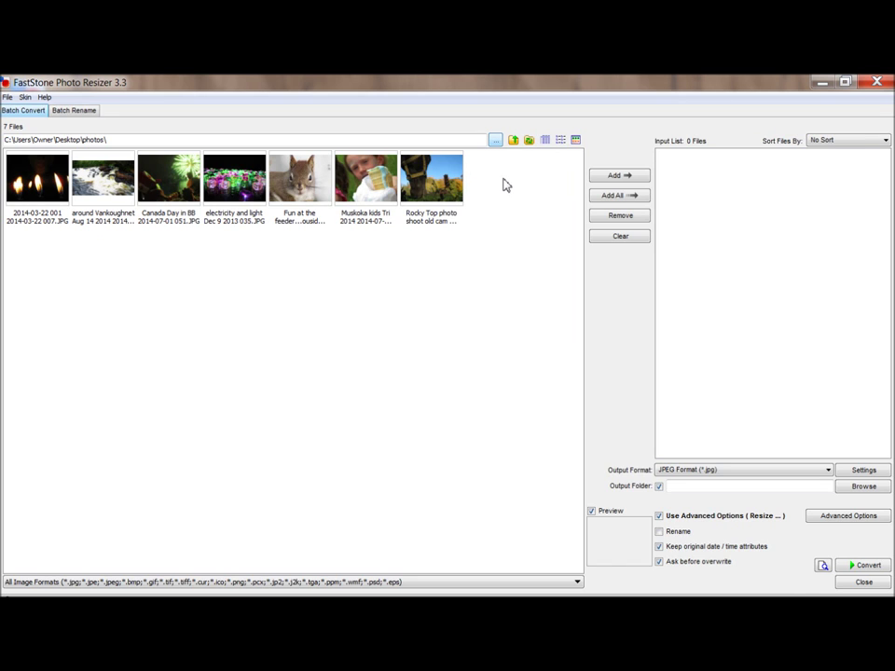
{"action": "left_click_drag", "start_coordinate": [492, 179], "coordinate": [34, 183]}
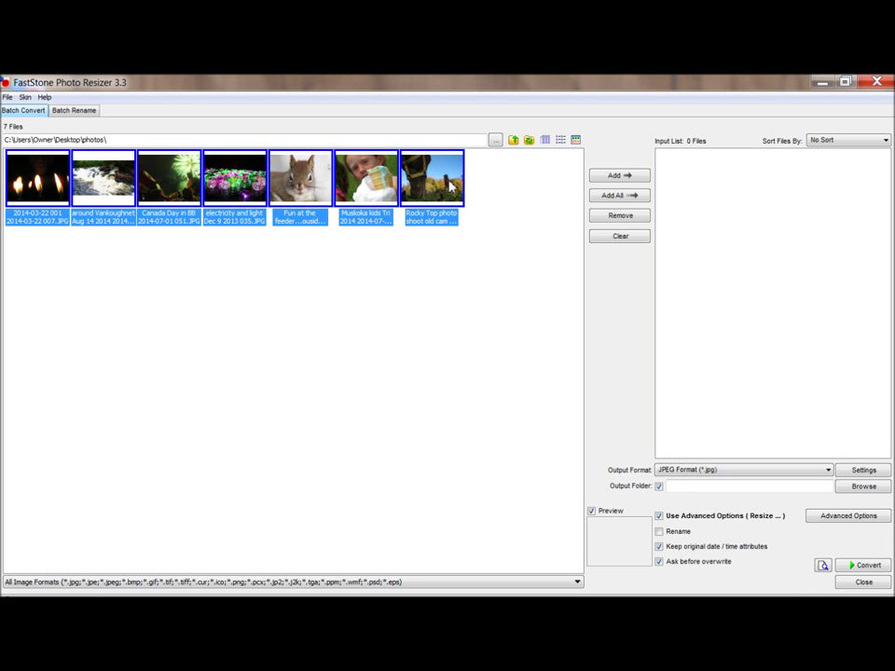
{"action": "left_click", "coordinate": [615, 177]}
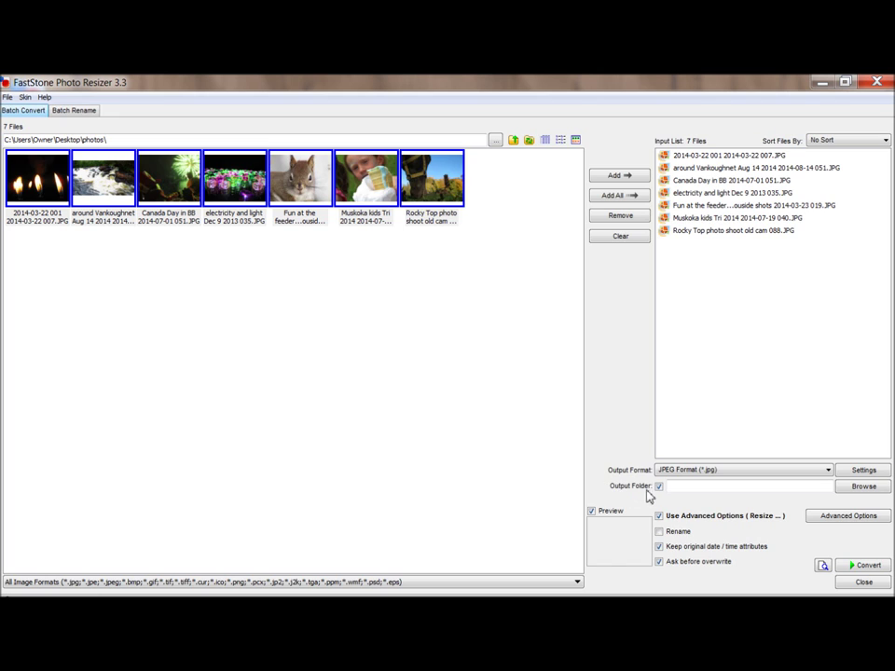
Enable the output folder and set it to a new Desktop folder named 'watermark'
{"action": "left_click", "coordinate": [659, 488]}
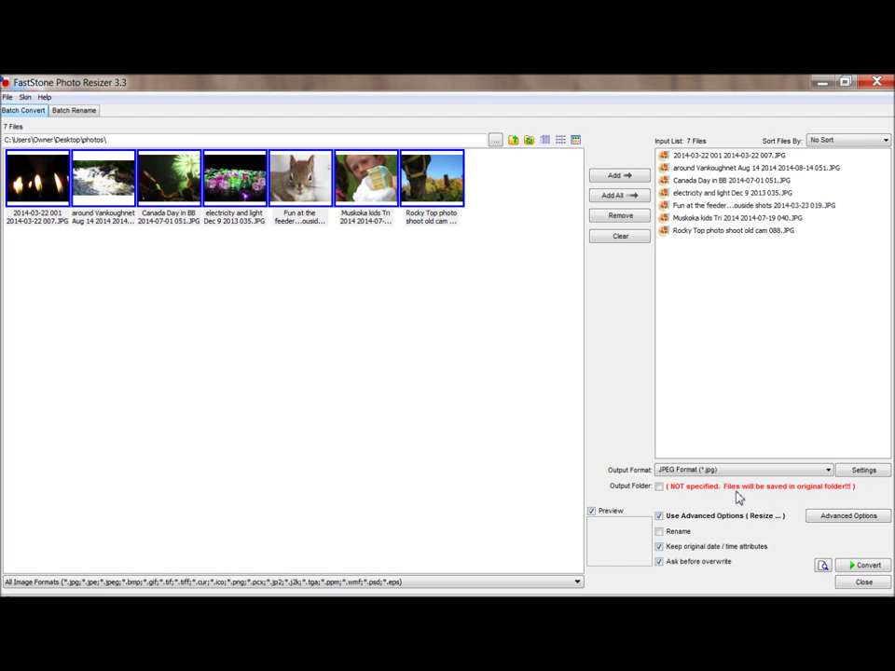
{"action": "left_click", "coordinate": [659, 487]}
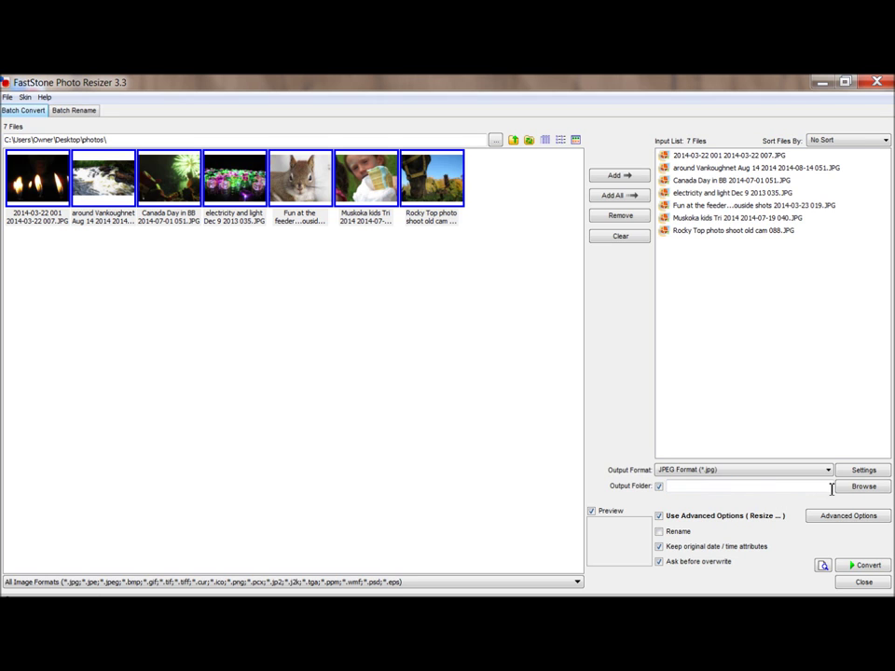
{"action": "left_click", "coordinate": [863, 487]}
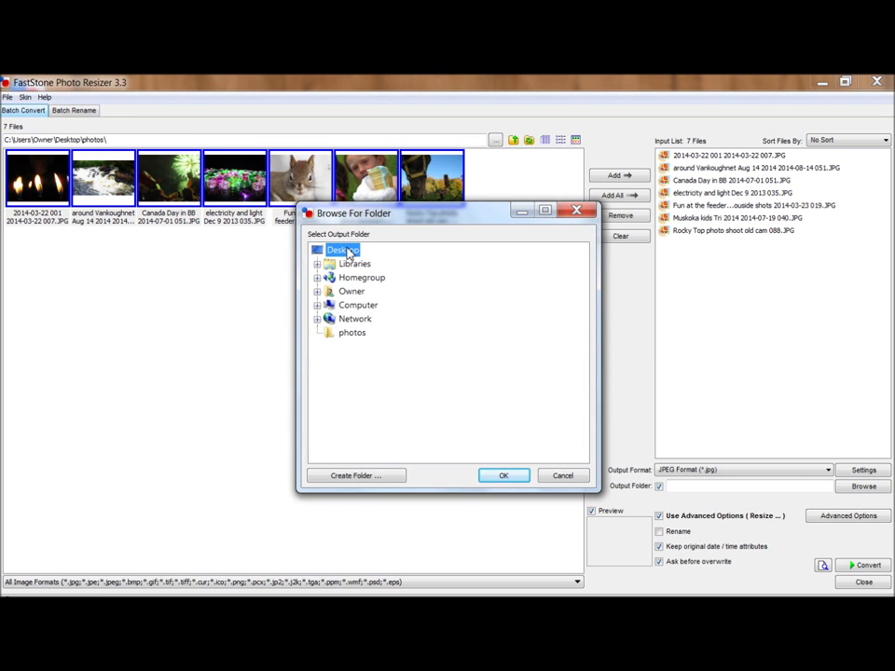
{"action": "left_click", "coordinate": [372, 477]}
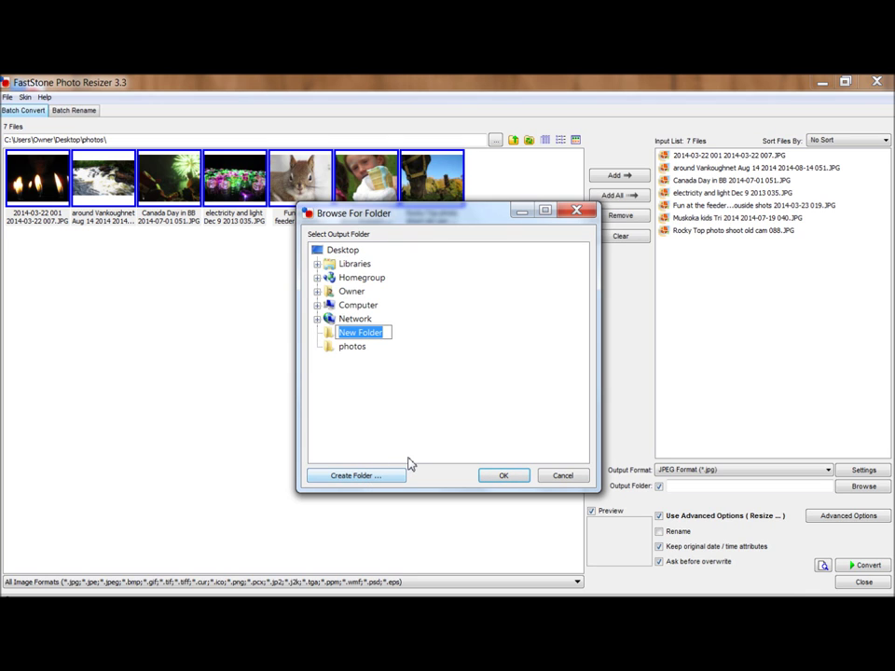
{"action": "type", "text": "watermark"}
{"action": "left_click", "coordinate": [503, 476]}
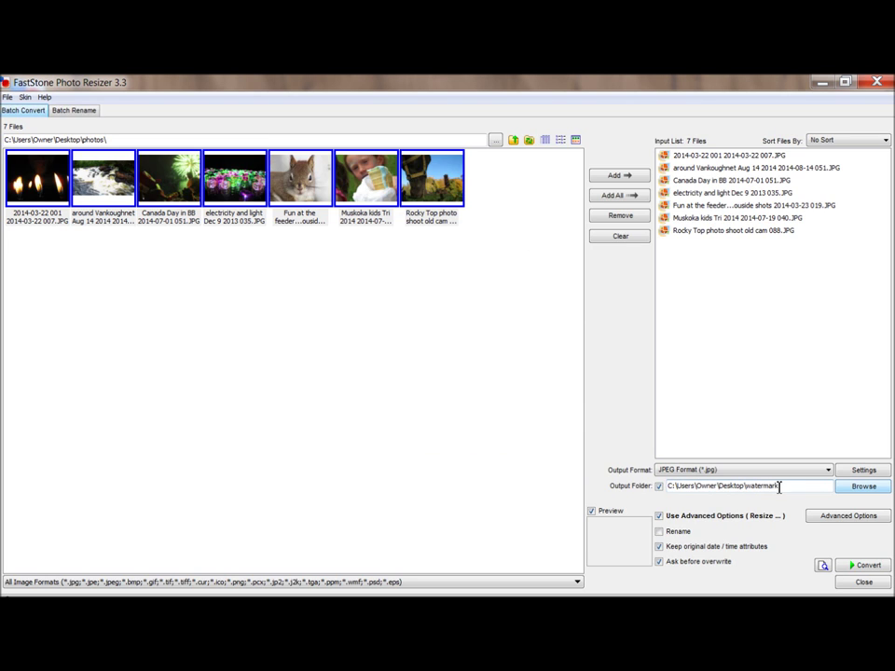
{"action": "left_click_drag", "start_coordinate": [784, 486], "coordinate": [753, 489]}
{"action": "left_click", "coordinate": [772, 486]}
{"action": "left_click_drag", "start_coordinate": [782, 486], "coordinate": [751, 490]}
Open Advanced Options and check Pictures for the watermark image, keeping water mark.png
{"action": "left_click", "coordinate": [842, 521]}
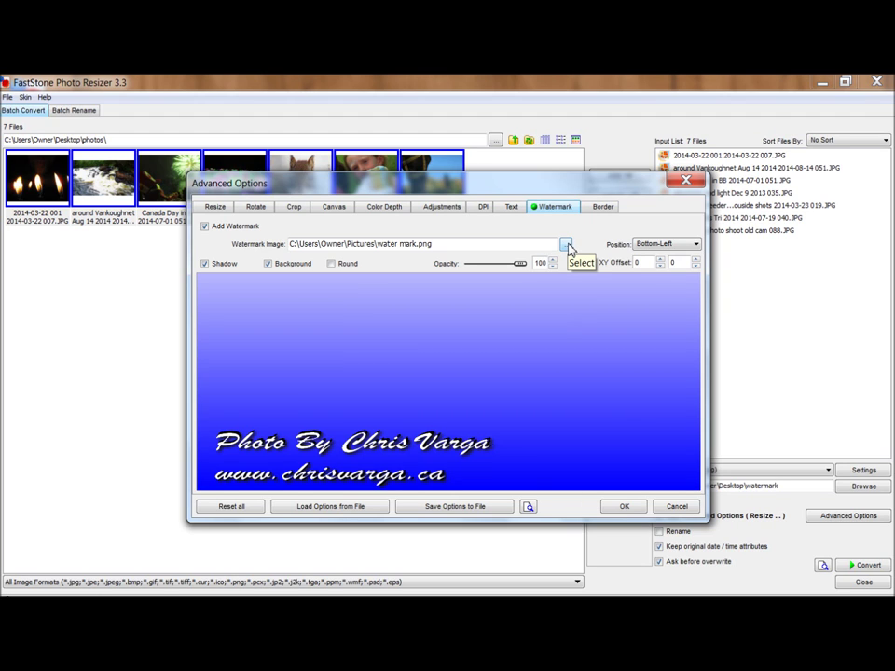
{"action": "left_click", "coordinate": [566, 245]}
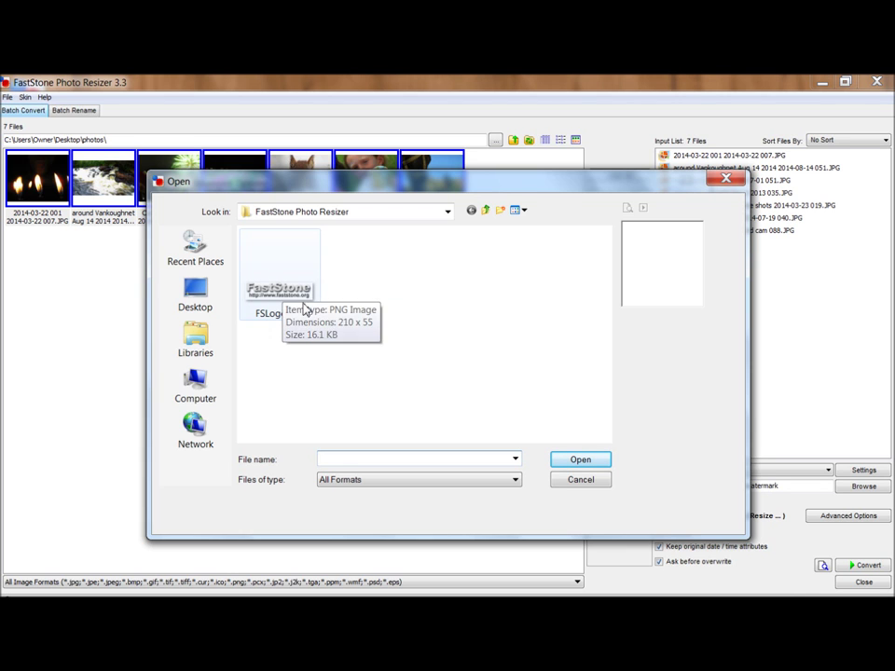
{"action": "left_click", "coordinate": [206, 349]}
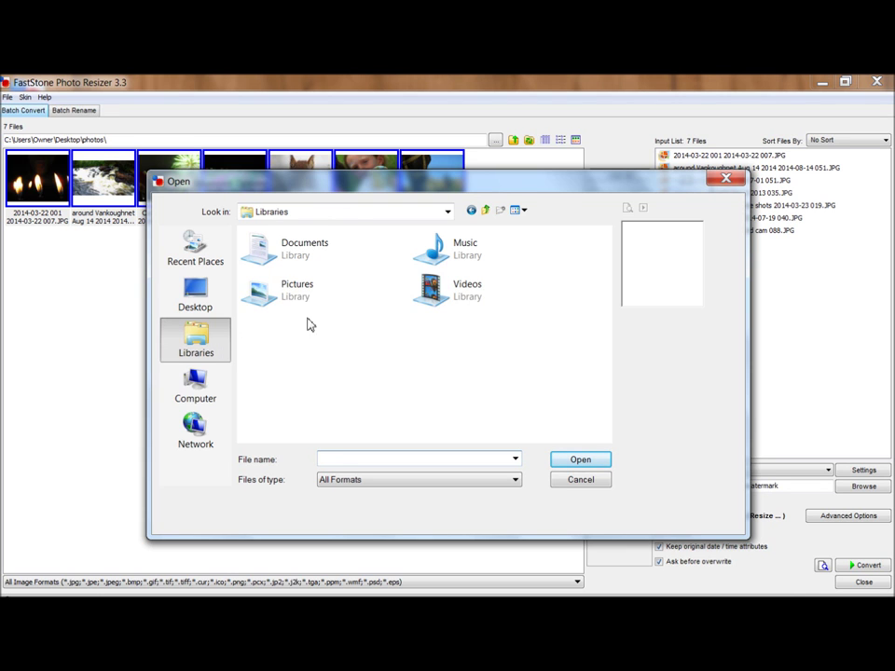
{"action": "double_click", "coordinate": [273, 301]}
{"action": "scroll", "coordinate": [561, 299], "scroll_direction": "down", "scroll_amount": 5}
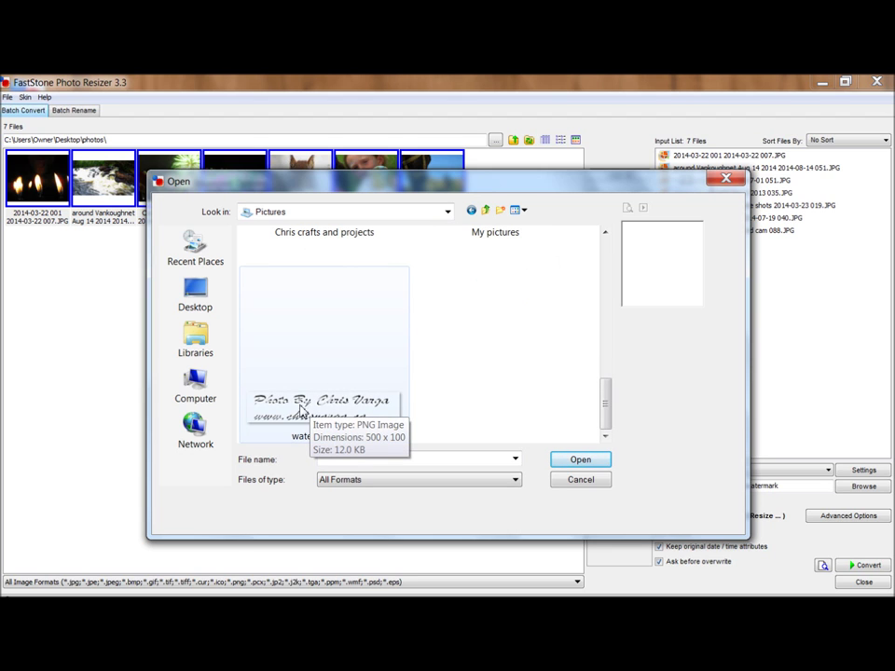
{"action": "left_click", "coordinate": [581, 480]}
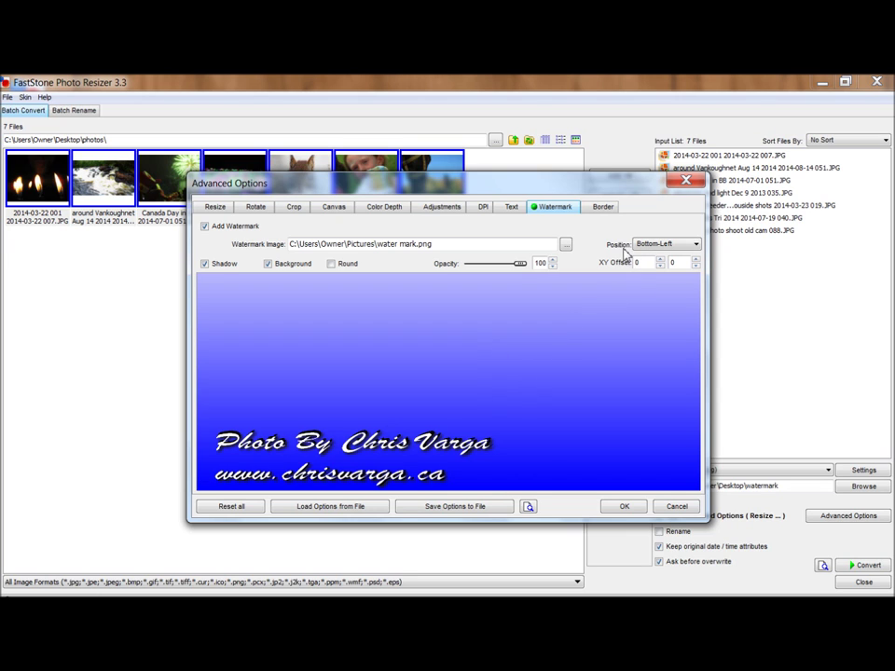
Set the watermark position to Bottom-Right
{"action": "left_click", "coordinate": [695, 245]}
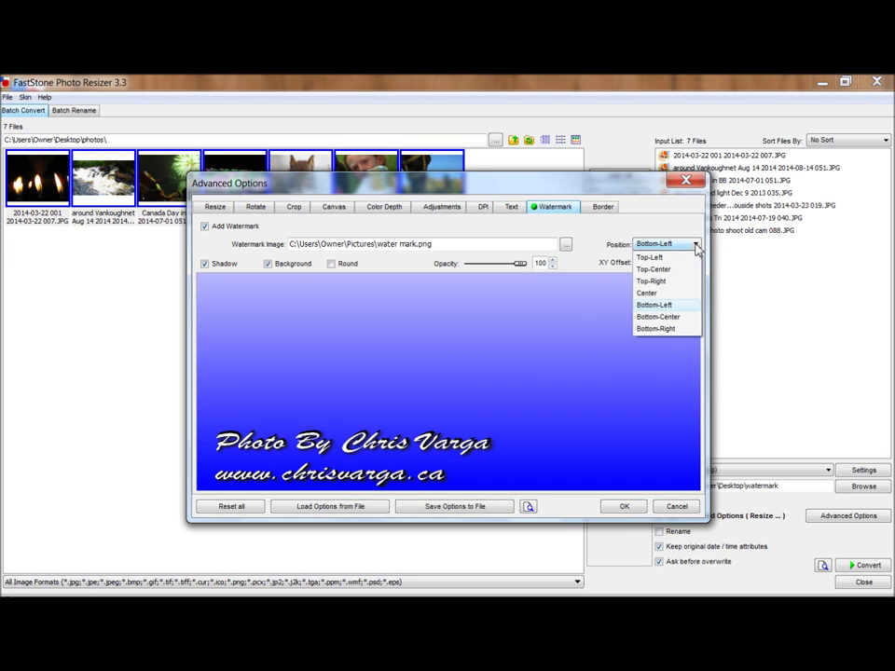
{"action": "left_click", "coordinate": [660, 269]}
{"action": "left_click", "coordinate": [696, 245]}
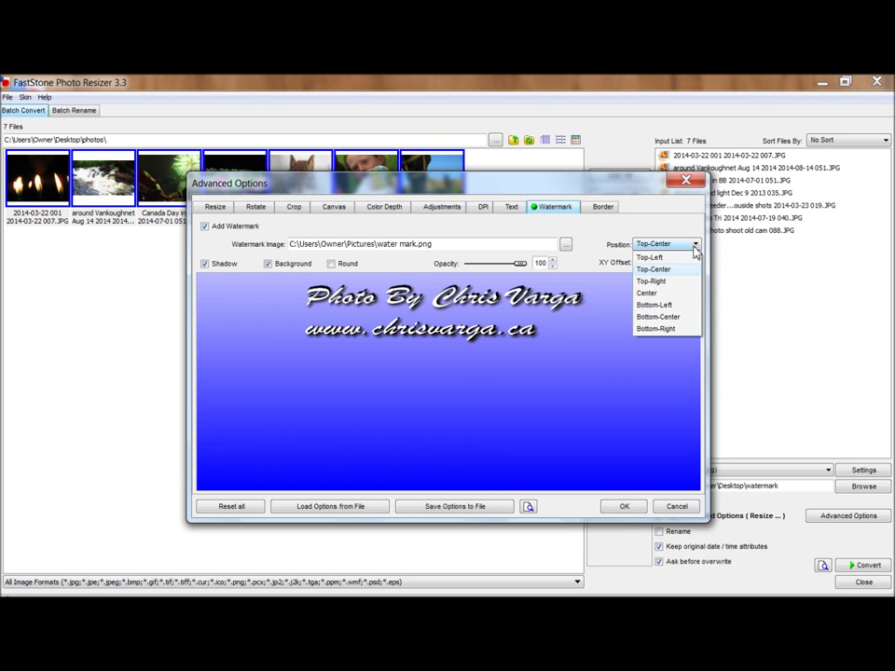
{"action": "left_click", "coordinate": [656, 321]}
{"action": "left_click", "coordinate": [695, 244]}
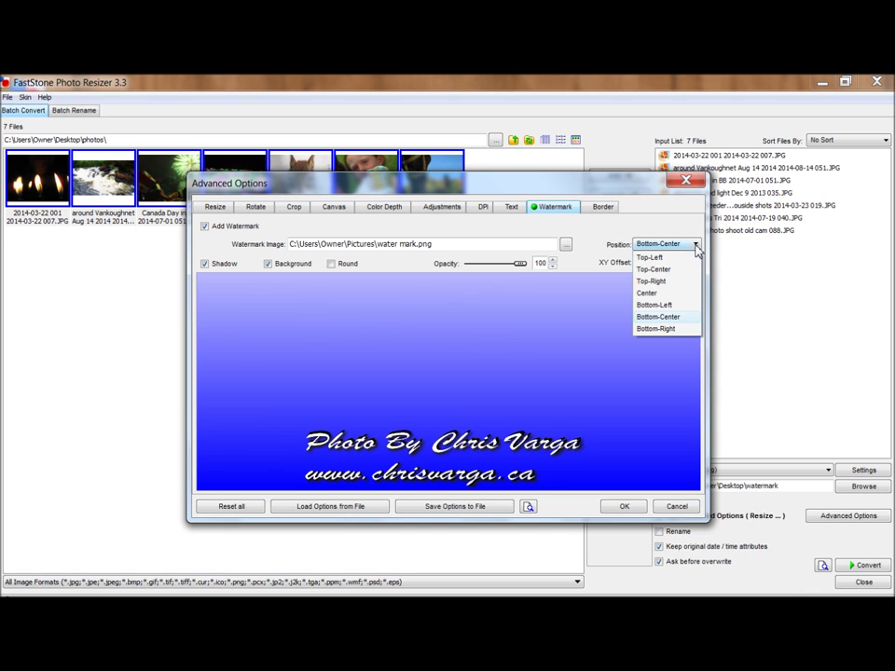
{"action": "left_click", "coordinate": [666, 332]}
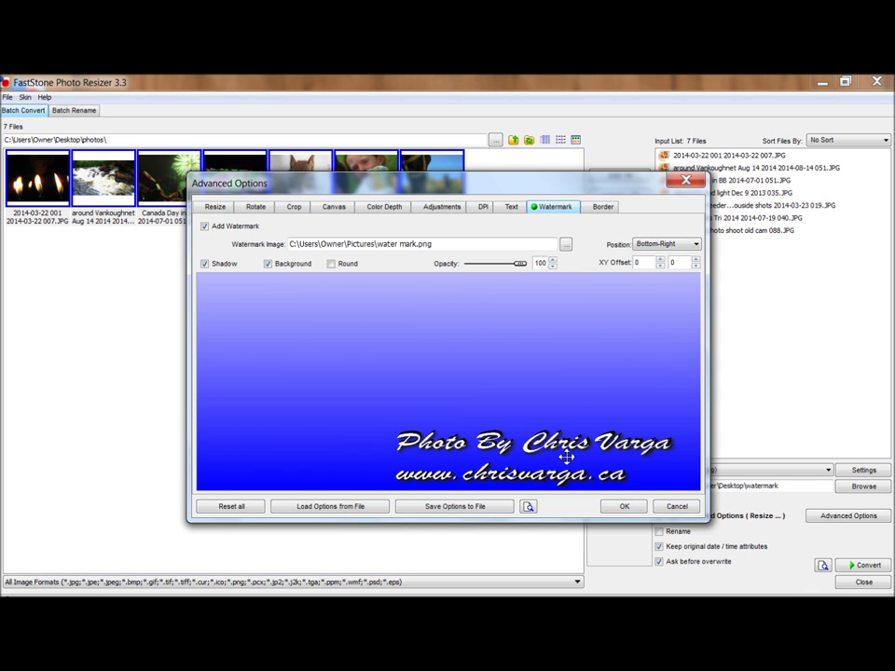
Remove the watermark shadow, lower the opacity to 84, then cancel the dialog
{"action": "left_click", "coordinate": [205, 264]}
{"action": "left_click", "coordinate": [205, 265]}
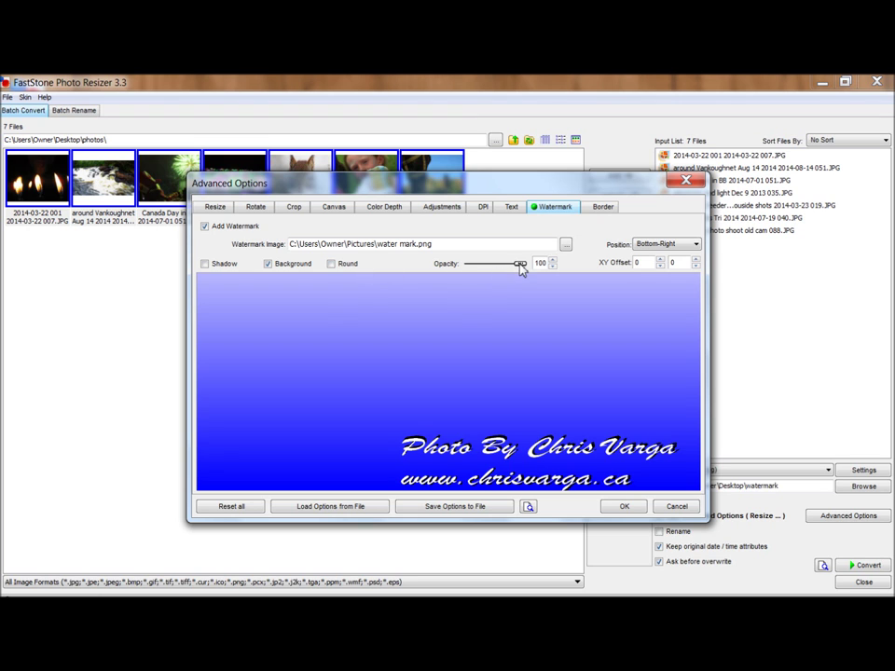
{"action": "mouse_move", "coordinate": [520, 265]}
{"action": "left_mouse_down"}
{"action": "mouse_move", "coordinate": [467, 267]}
{"action": "mouse_move", "coordinate": [526, 271]}
{"action": "left_mouse_up"}
{"action": "left_click", "coordinate": [680, 509]}
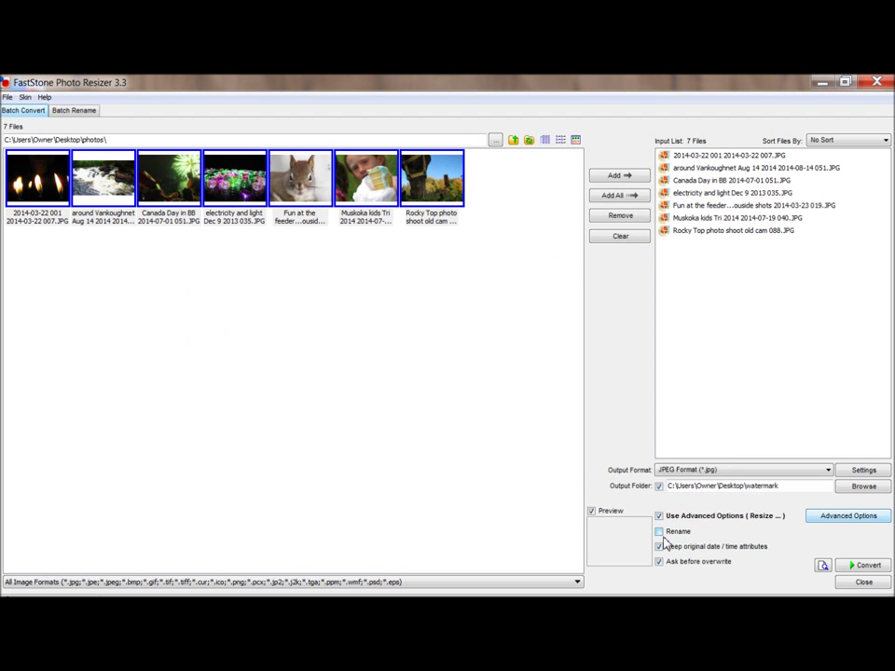
Convert all seven photos into the watermark folder, dismiss the summary, and quit
{"action": "left_click", "coordinate": [866, 569]}
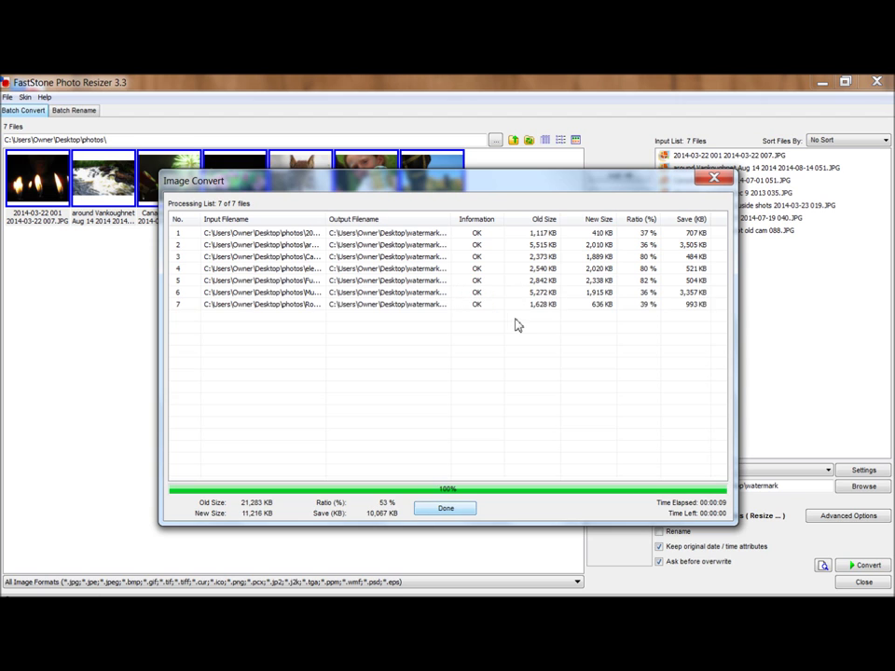
{"action": "left_click", "coordinate": [448, 513]}
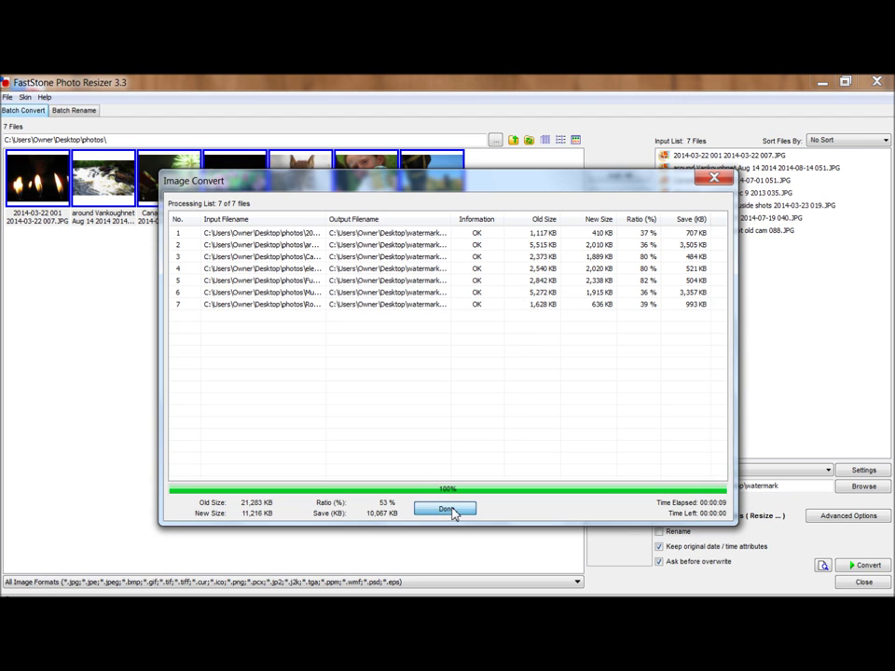
{"action": "left_click", "coordinate": [876, 82]}
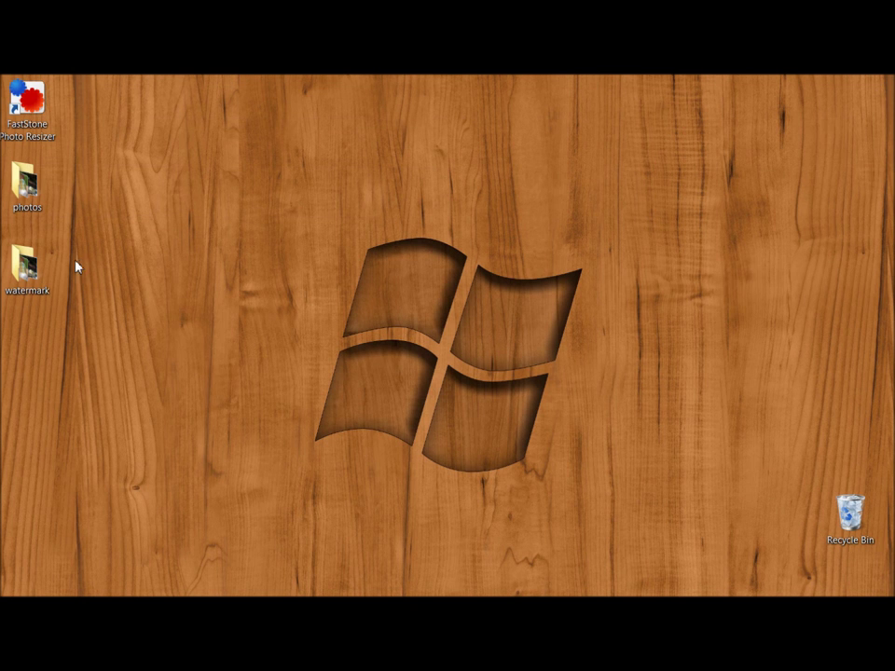
View the original candle photo from the photos folder, then open the watermark folder
{"action": "double_click", "coordinate": [20, 194]}
{"action": "left_click", "coordinate": [235, 207]}
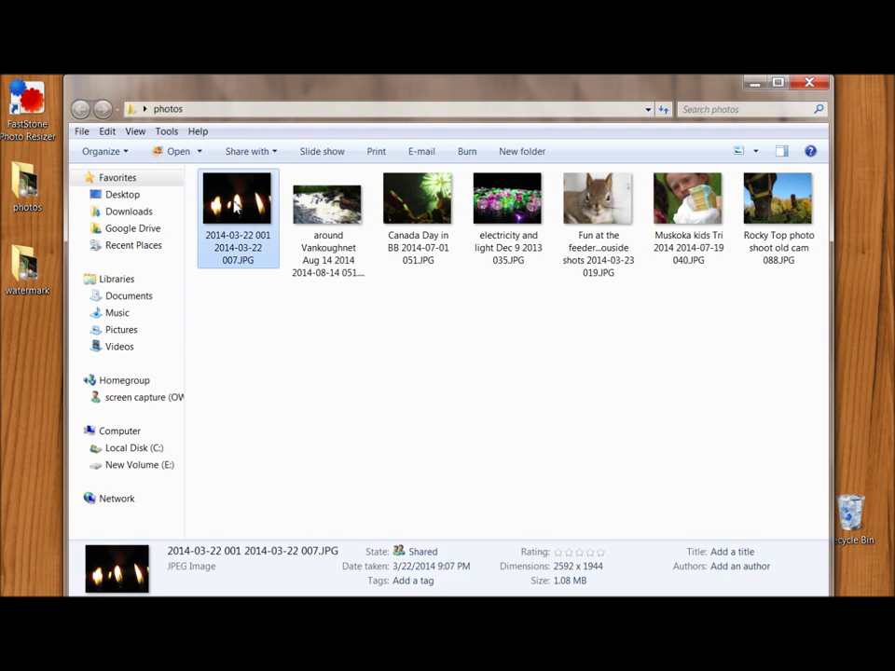
{"action": "double_click", "coordinate": [235, 207]}
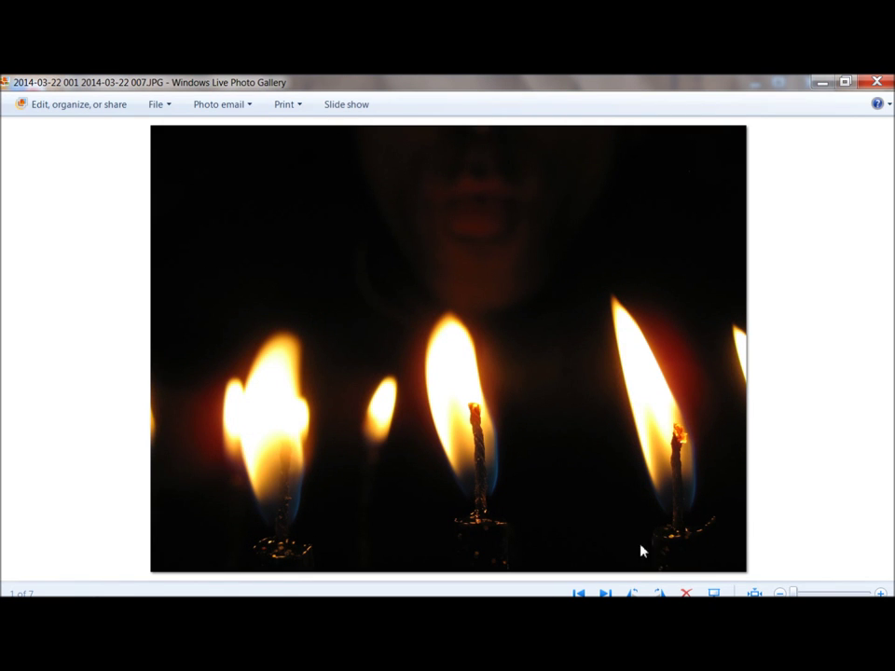
{"action": "left_click", "coordinate": [823, 83]}
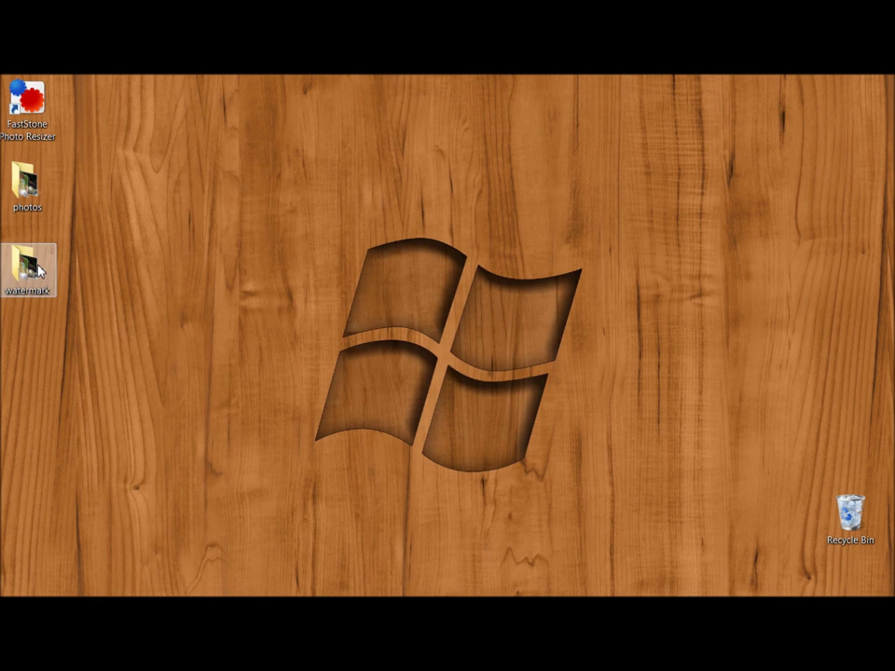
{"action": "double_click", "coordinate": [28, 268]}
Open the converted candle photo in Photo Gallery and zoom in on its watermark
{"action": "left_click", "coordinate": [782, 237]}
{"action": "double_click", "coordinate": [782, 238]}
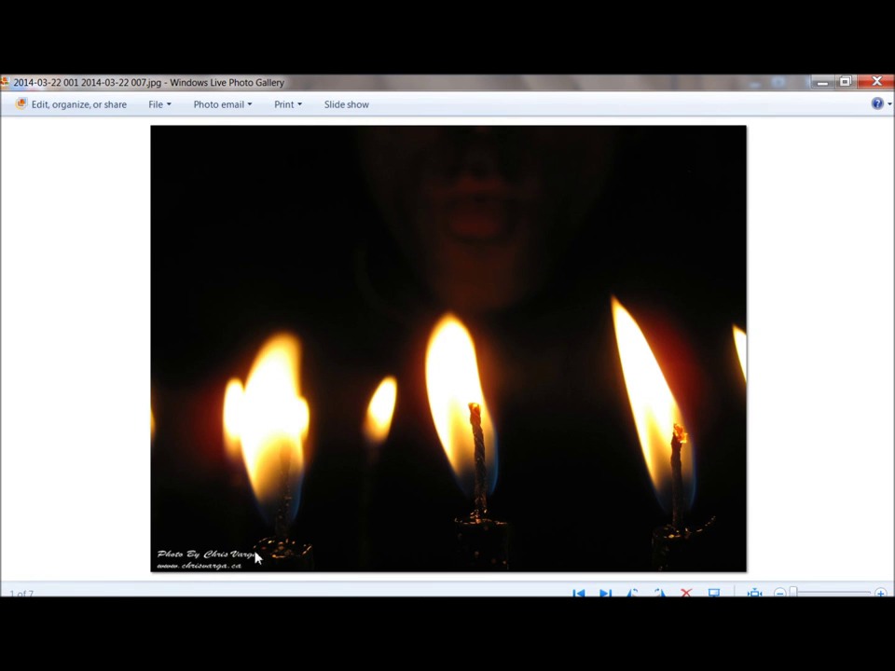
{"action": "scroll", "coordinate": [161, 577], "scroll_direction": "up", "scroll_amount": 3}
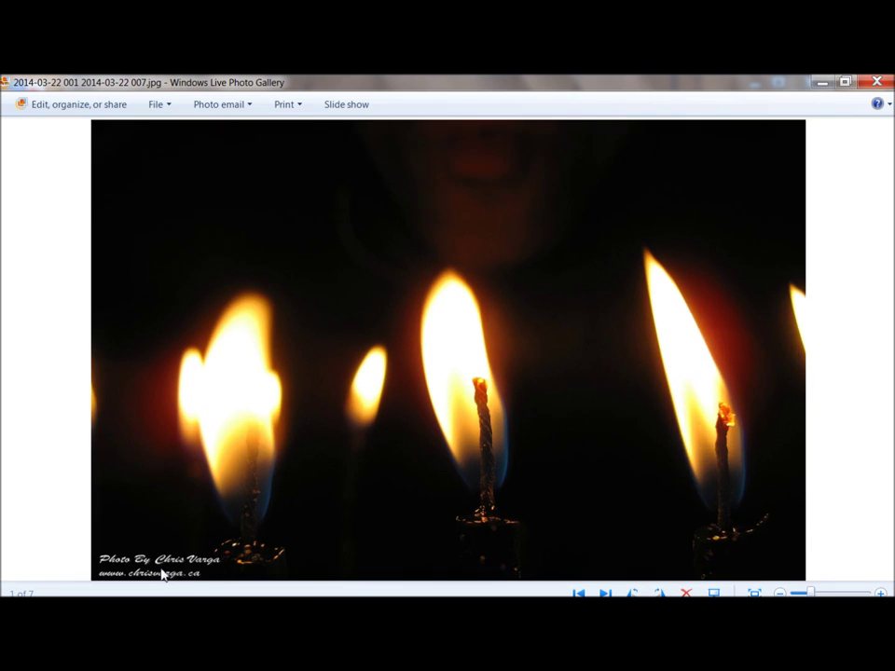
{"action": "scroll", "coordinate": [160, 577], "scroll_direction": "down", "scroll_amount": 2}
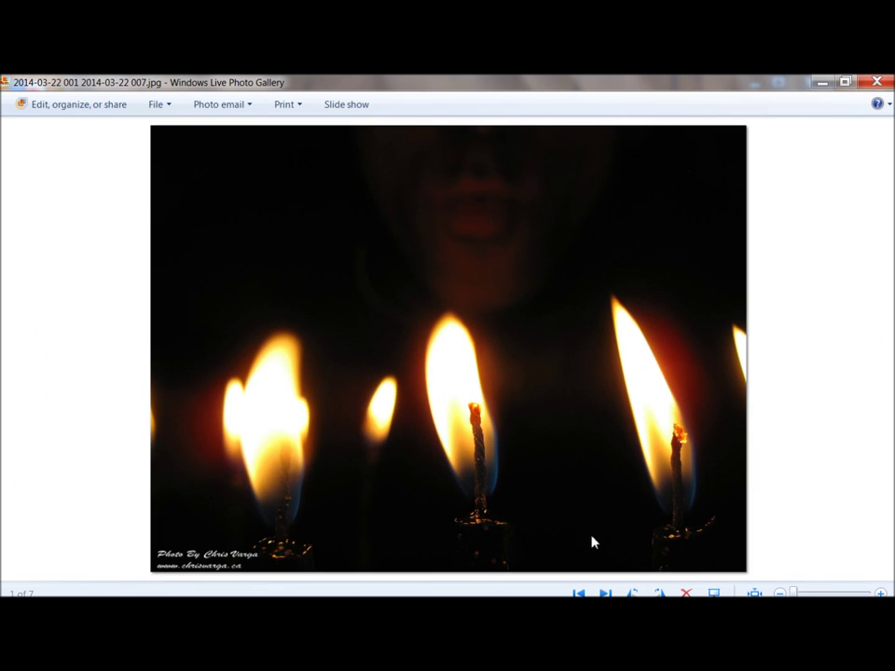
Step through all seven converted photos checking each watermark, then close Photo Gallery
{"action": "left_click", "coordinate": [605, 593]}
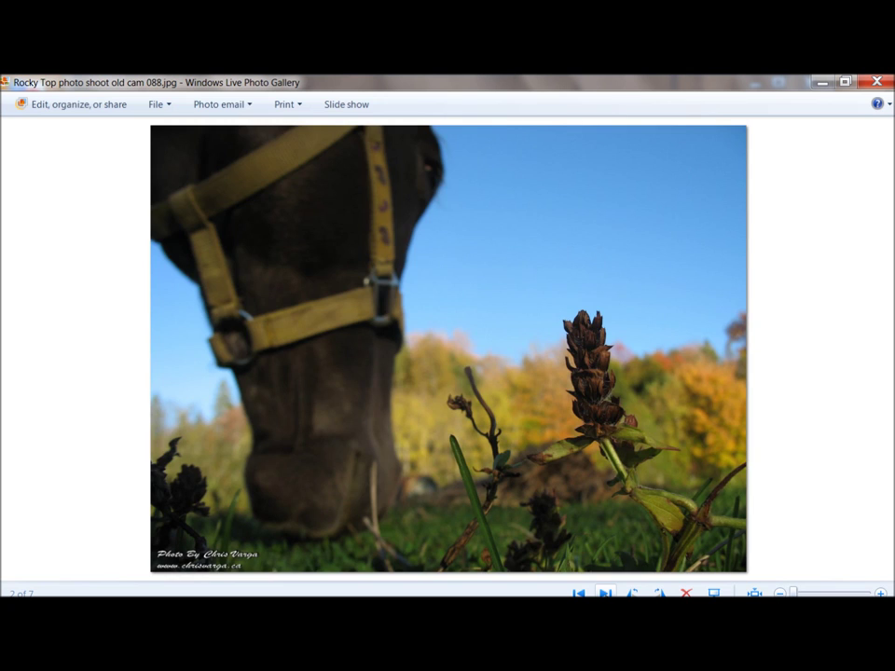
{"action": "left_click", "coordinate": [605, 593]}
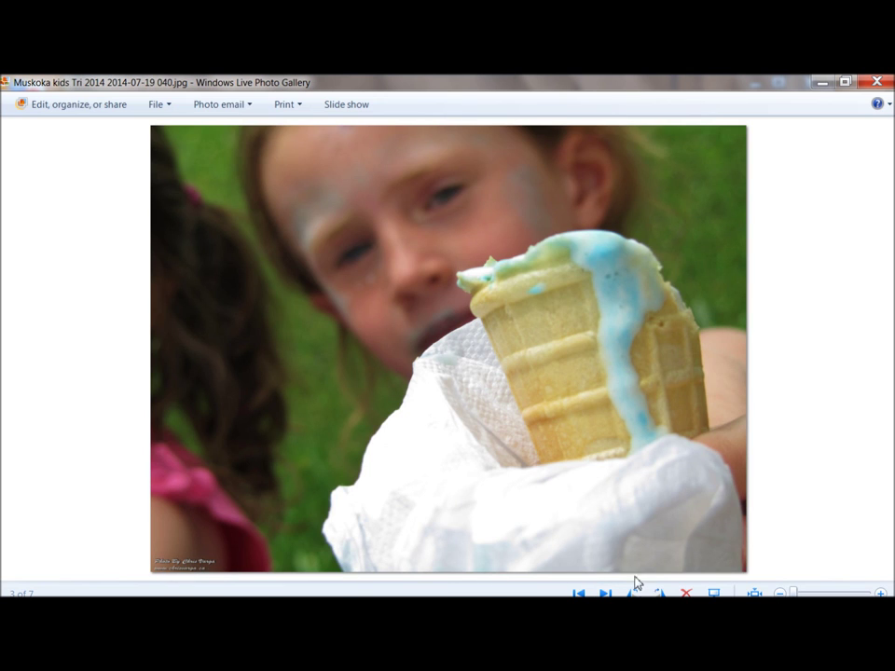
{"action": "left_click", "coordinate": [605, 592]}
{"action": "left_click", "coordinate": [605, 593]}
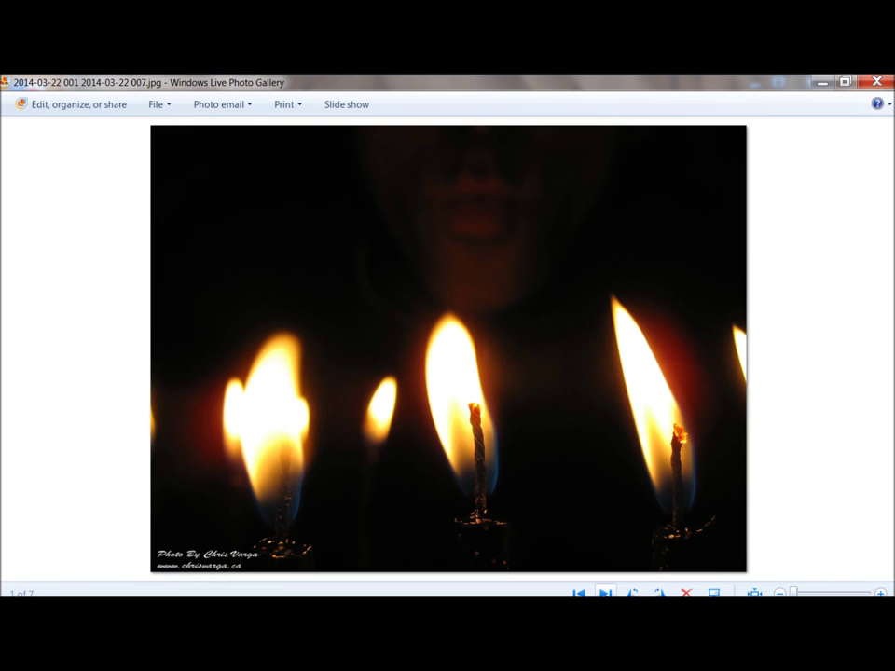
{"action": "left_click", "coordinate": [605, 593]}
{"action": "left_click", "coordinate": [605, 593]}
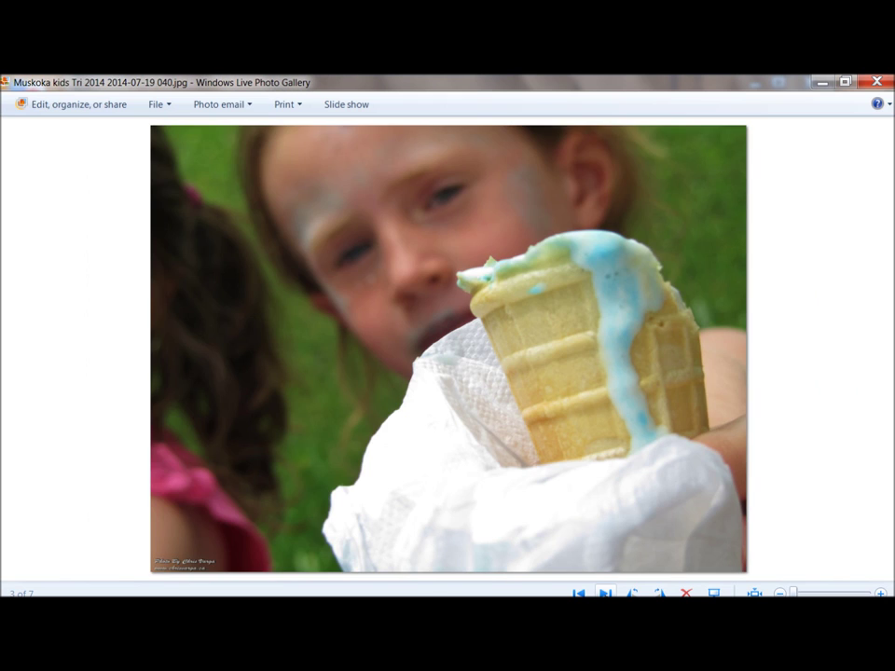
{"action": "left_click", "coordinate": [605, 593]}
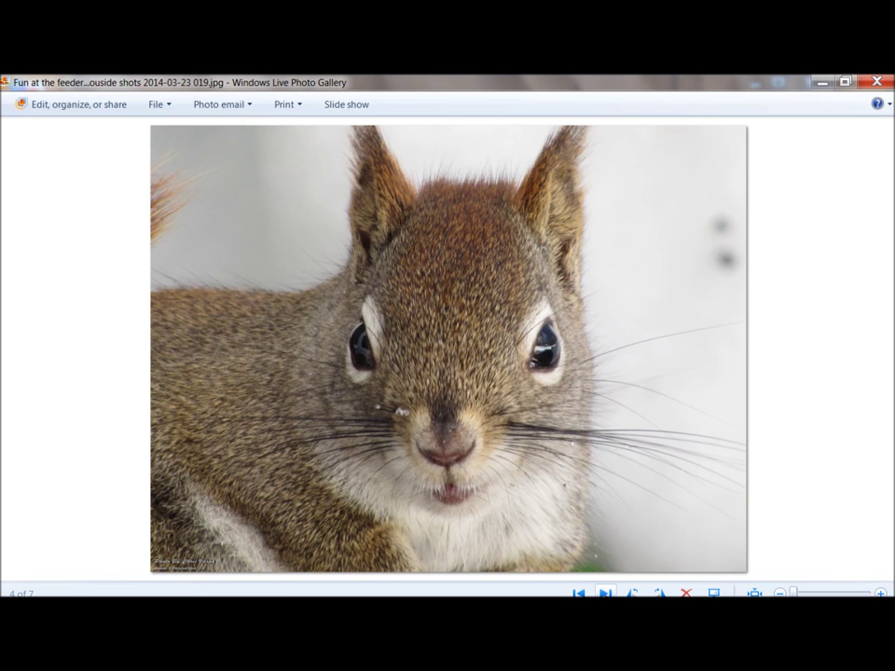
{"action": "left_click", "coordinate": [605, 593]}
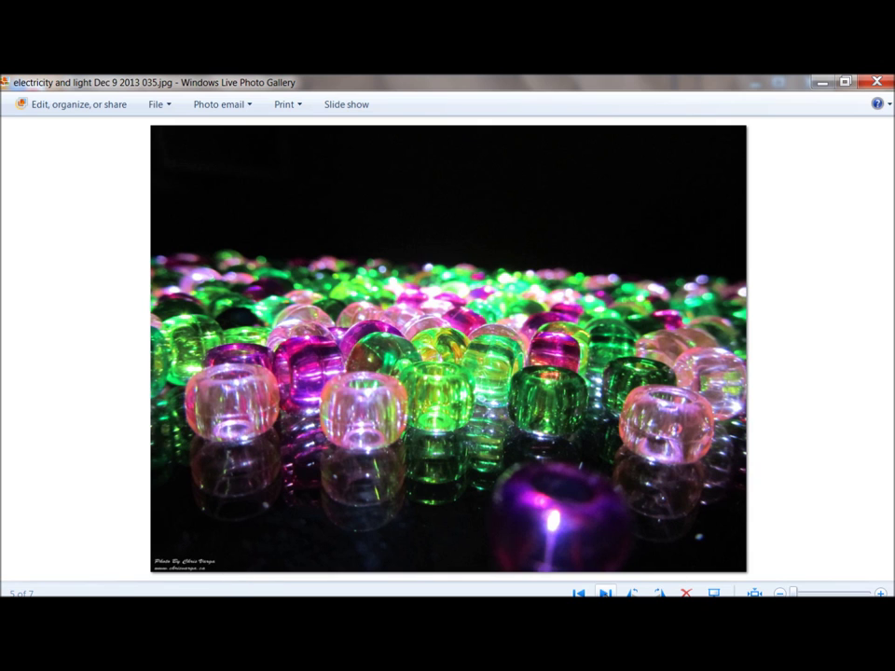
{"action": "left_click", "coordinate": [605, 593]}
{"action": "left_click", "coordinate": [605, 593]}
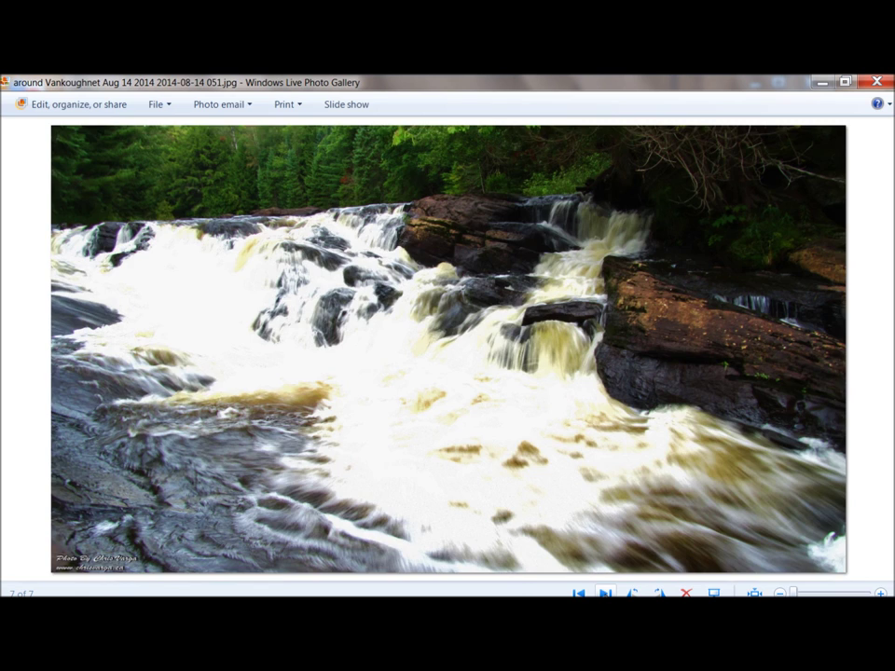
{"action": "left_click", "coordinate": [605, 593]}
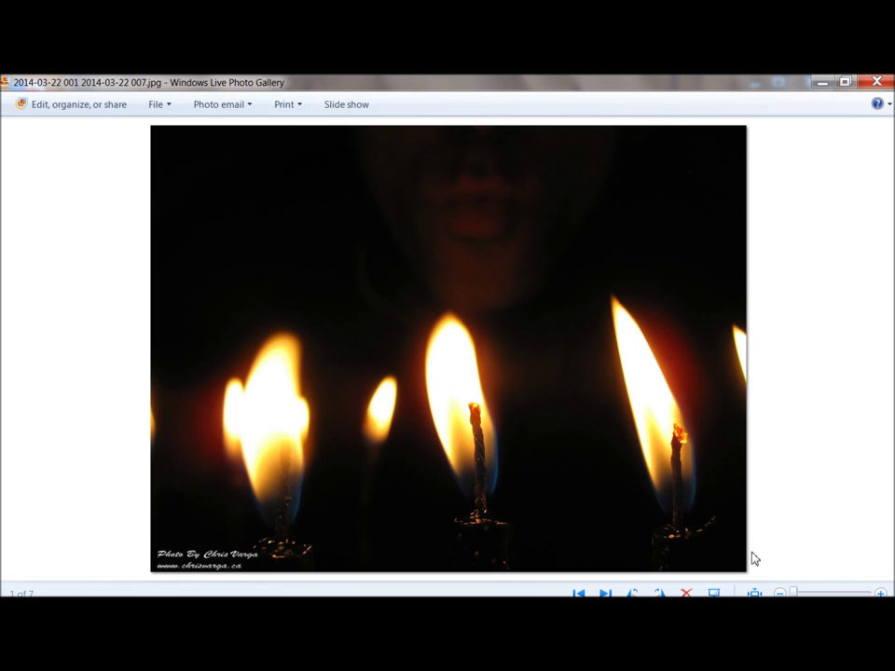
{"action": "left_click", "coordinate": [881, 82]}
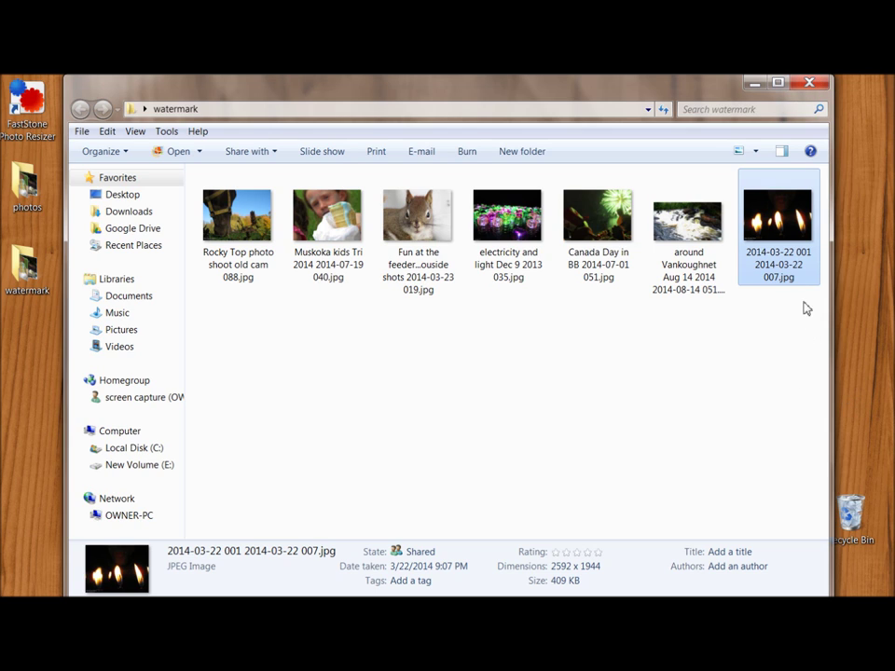
Close the watermark folder window
{"action": "left_click", "coordinate": [811, 81]}
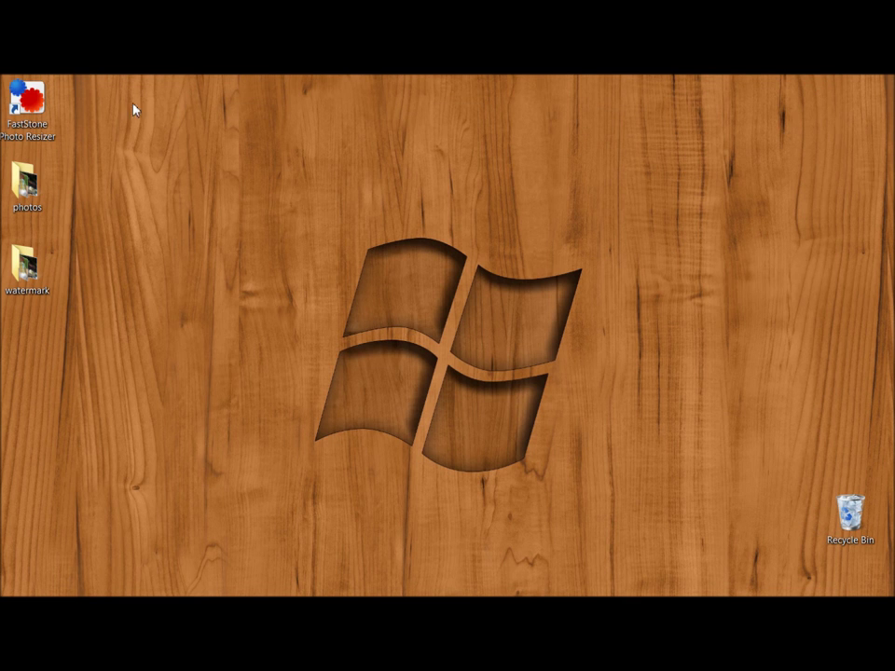